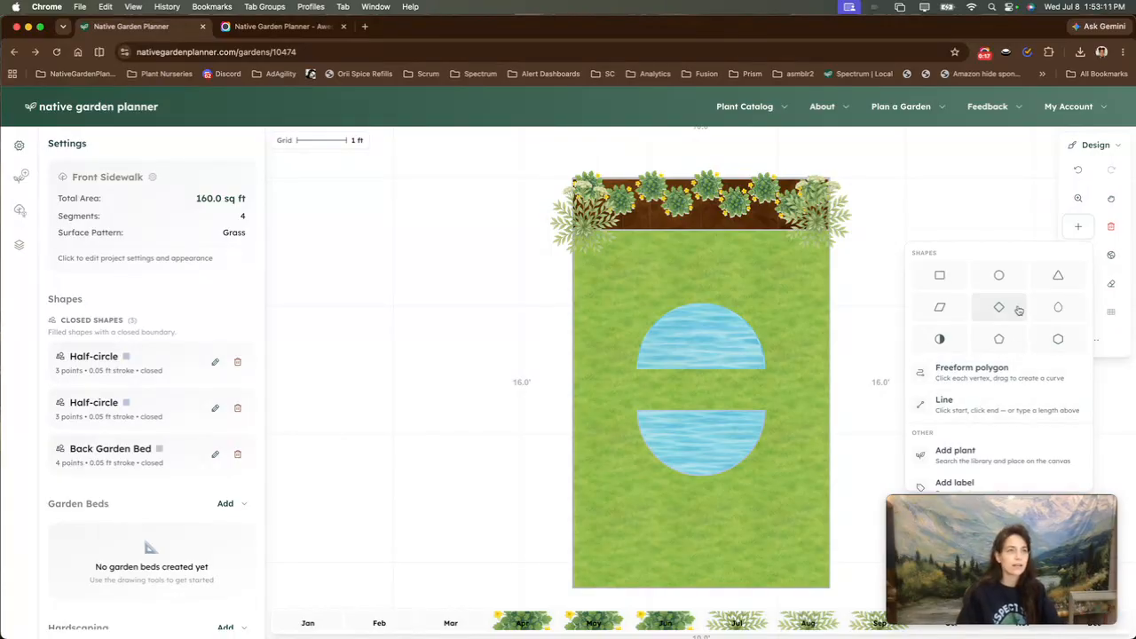
Activate the Brush tool and set its base colour to blue, keeping the Natural Stone pattern.
click(1084, 235)
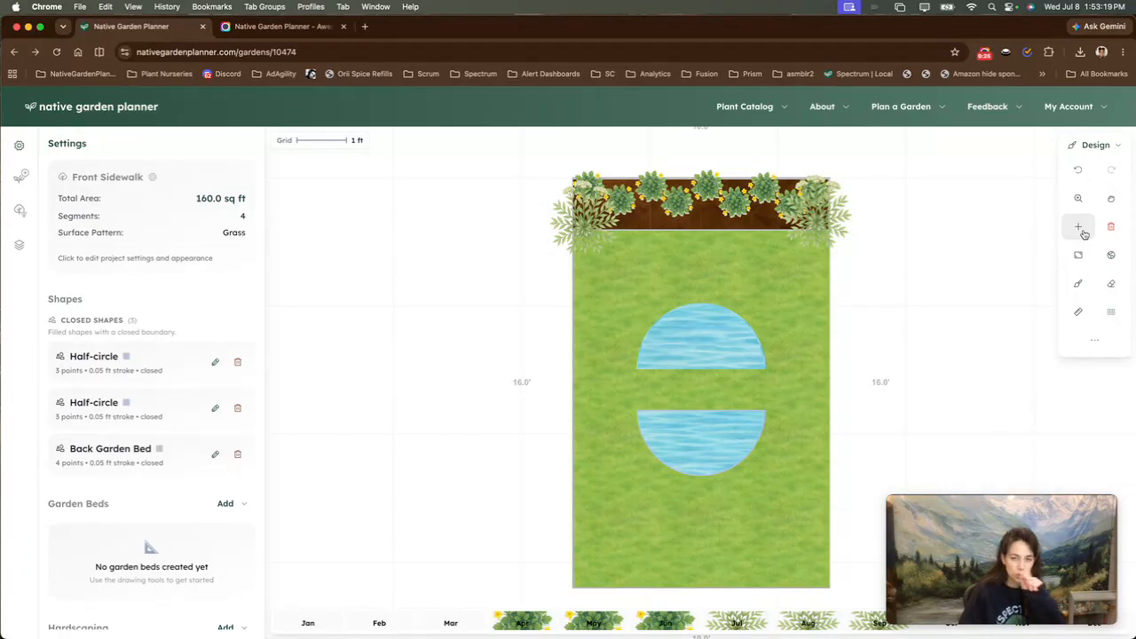
scroll(671, 405, up, 5)
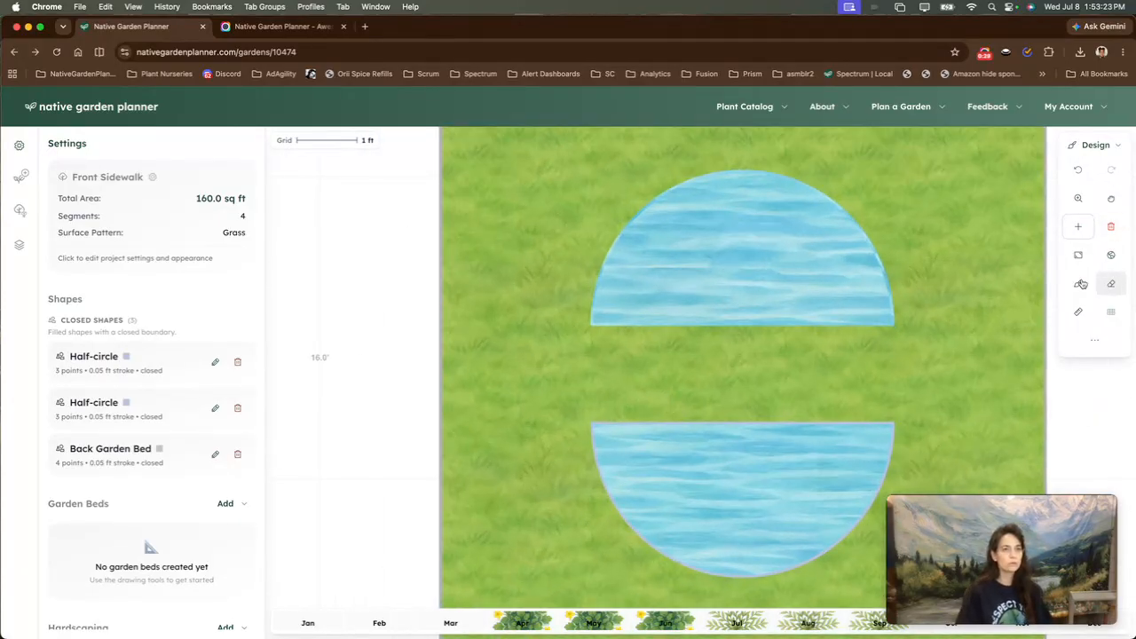
click(1078, 284)
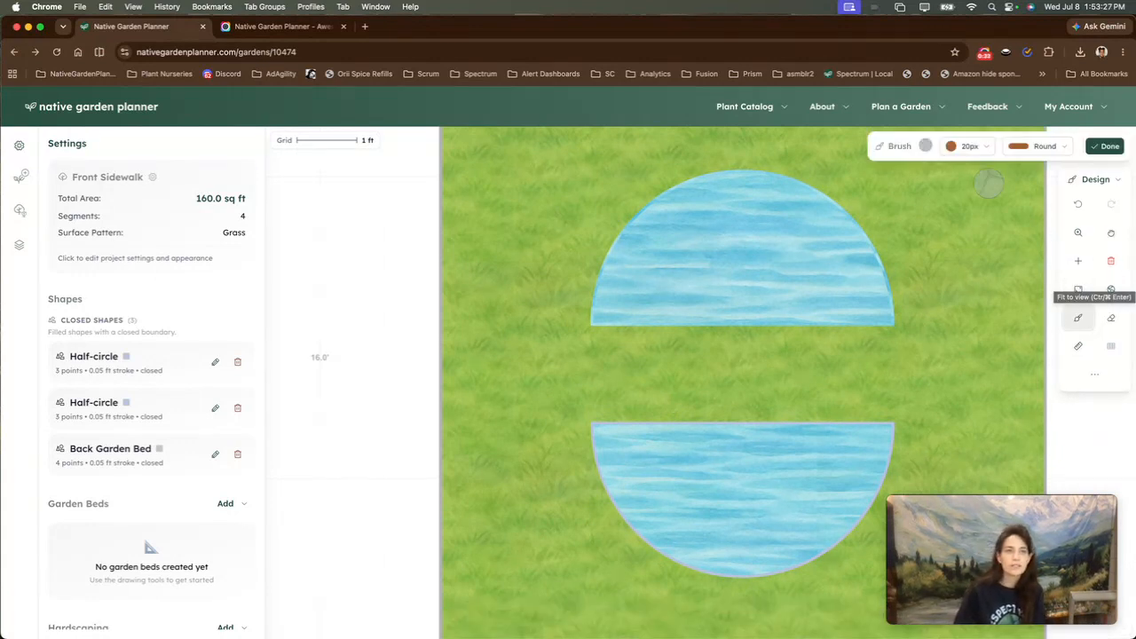
click(925, 147)
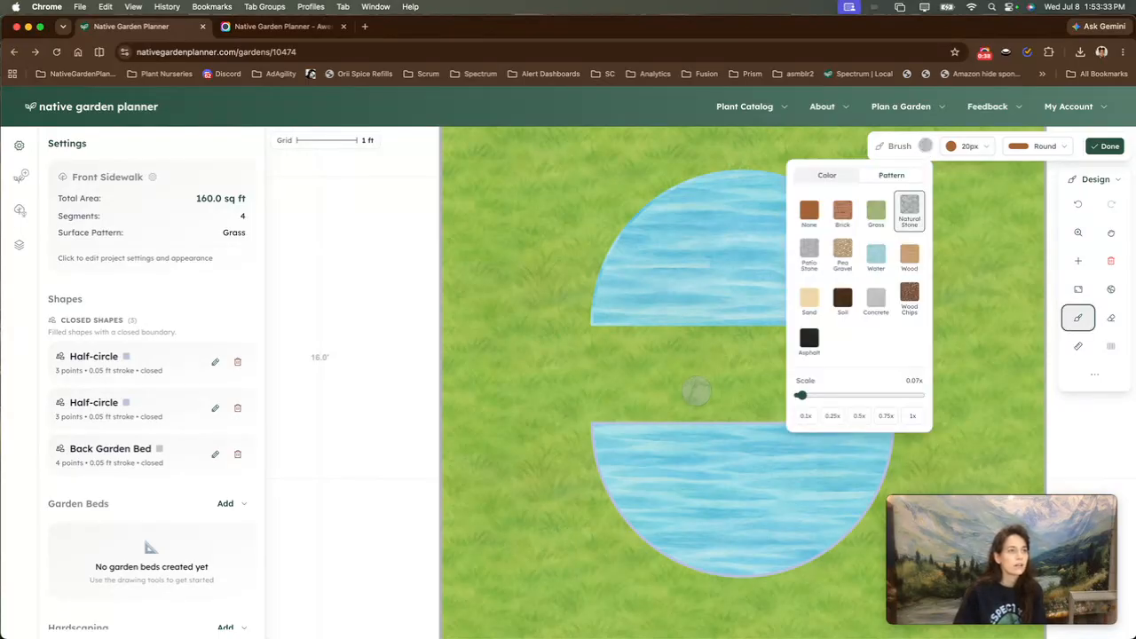
click(826, 177)
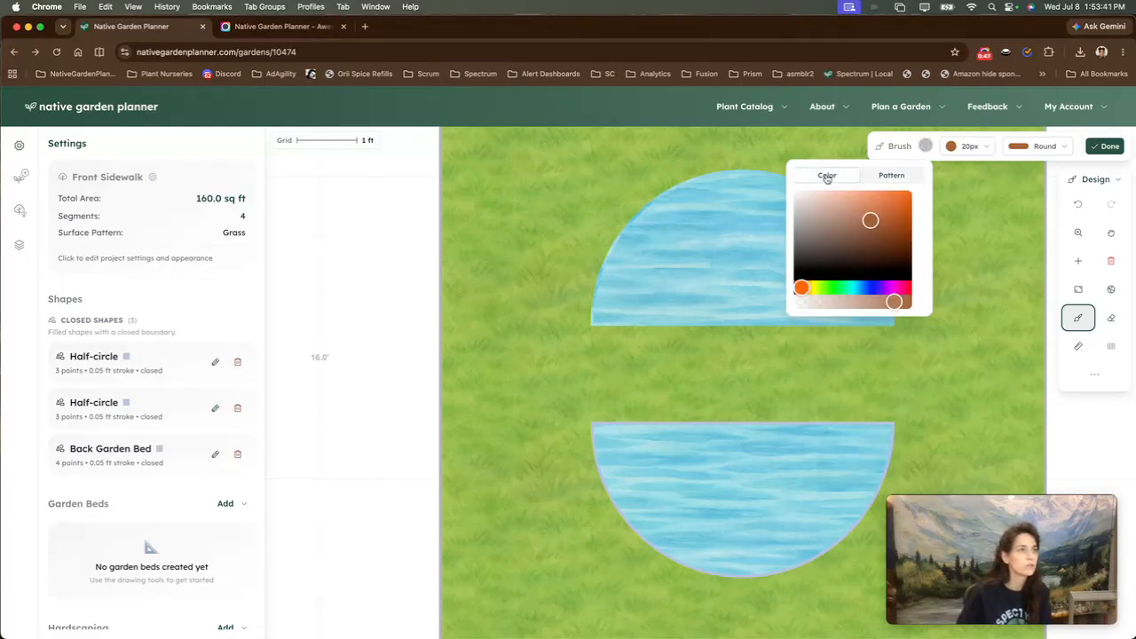
click(859, 289)
click(888, 177)
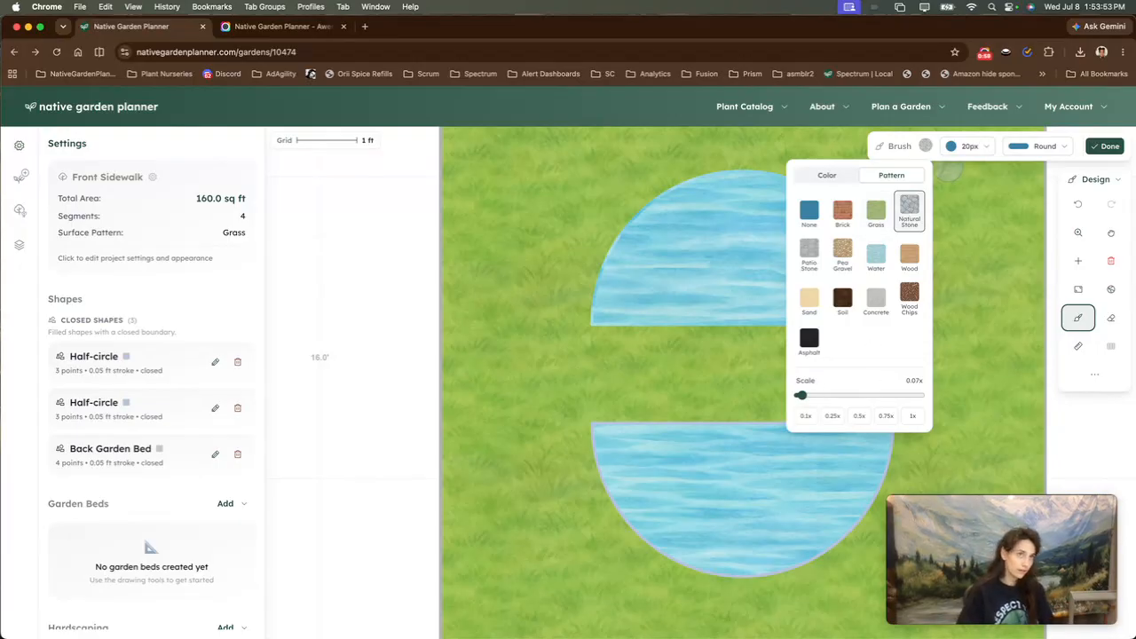
Review the available brush sizes and end cap styles, keeping 20 px and Round.
click(963, 149)
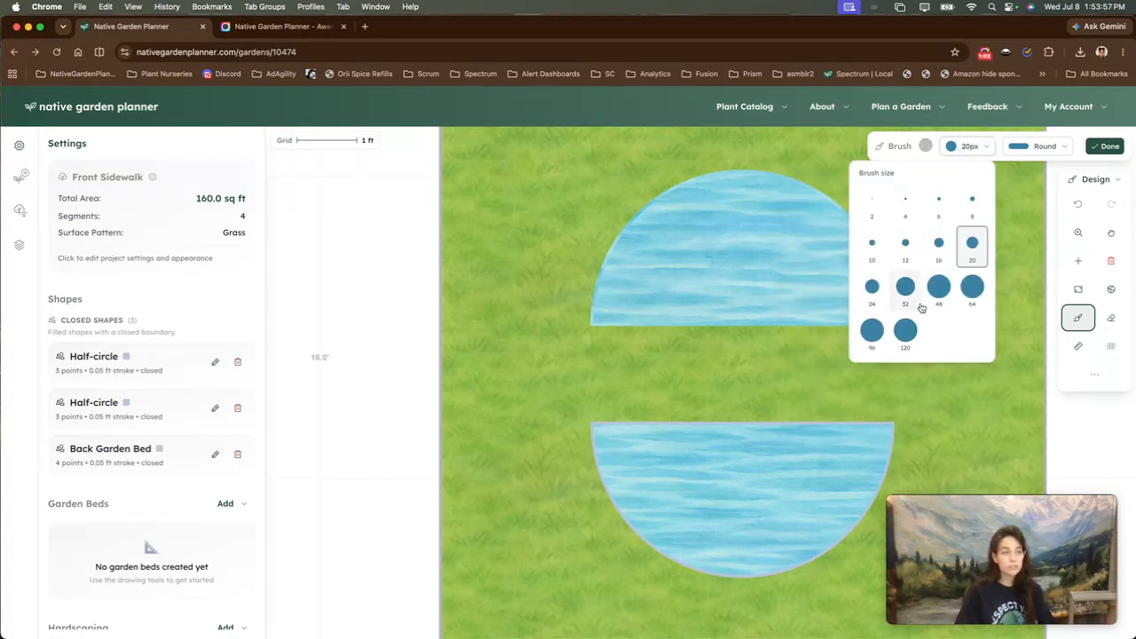
click(1047, 149)
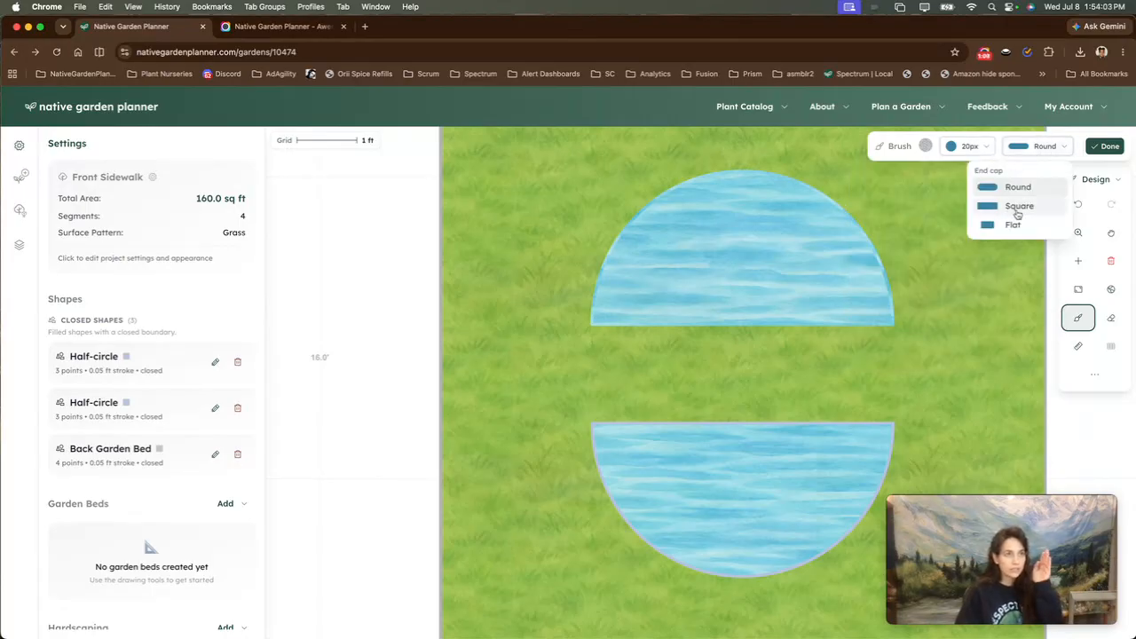
click(1036, 147)
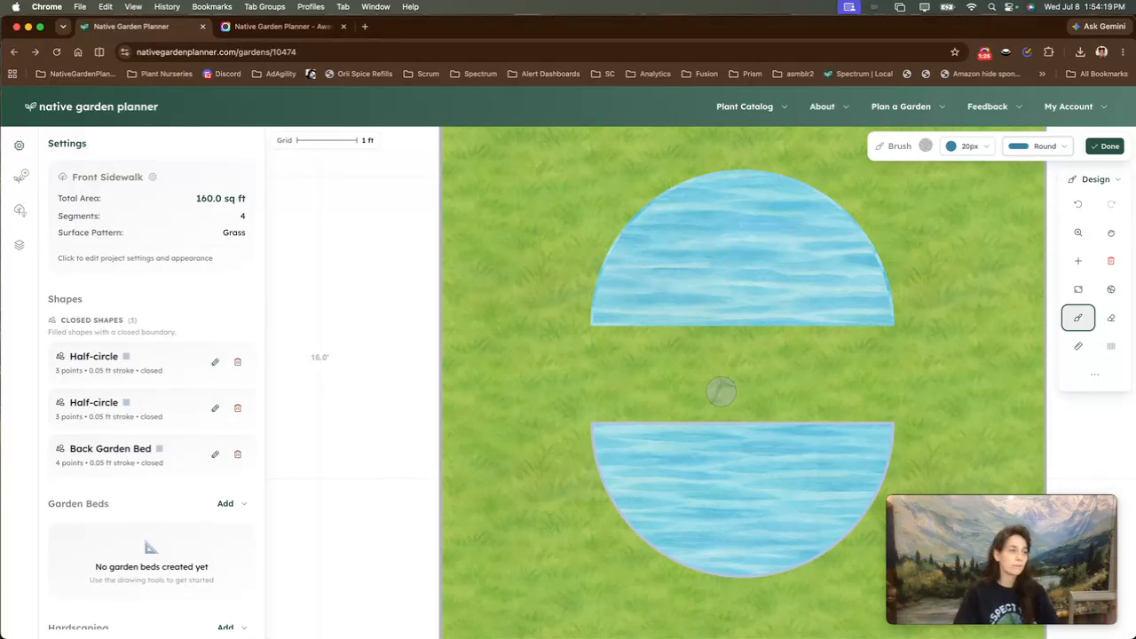
Paint a row of five natural stone stepping stones across the grass strip between the two half-circle ponds.
mouse_move(605, 361)
mouse_down()
mouse_move(621, 393)
mouse_move(632, 383)
mouse_move(621, 351)
mouse_up()
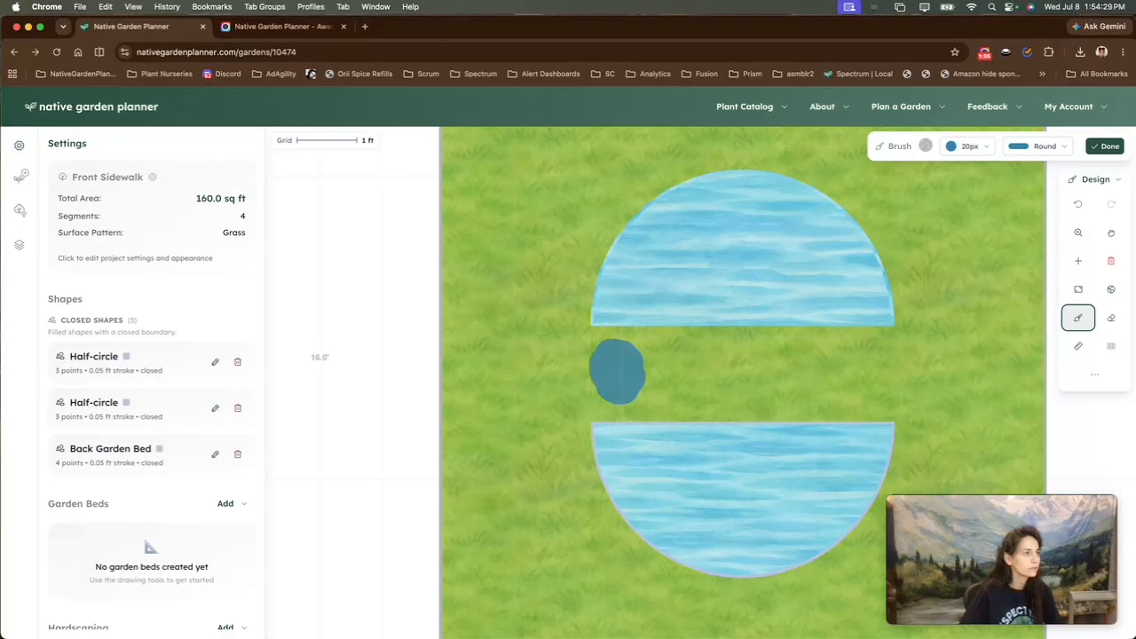
drag(615, 354, 612, 354)
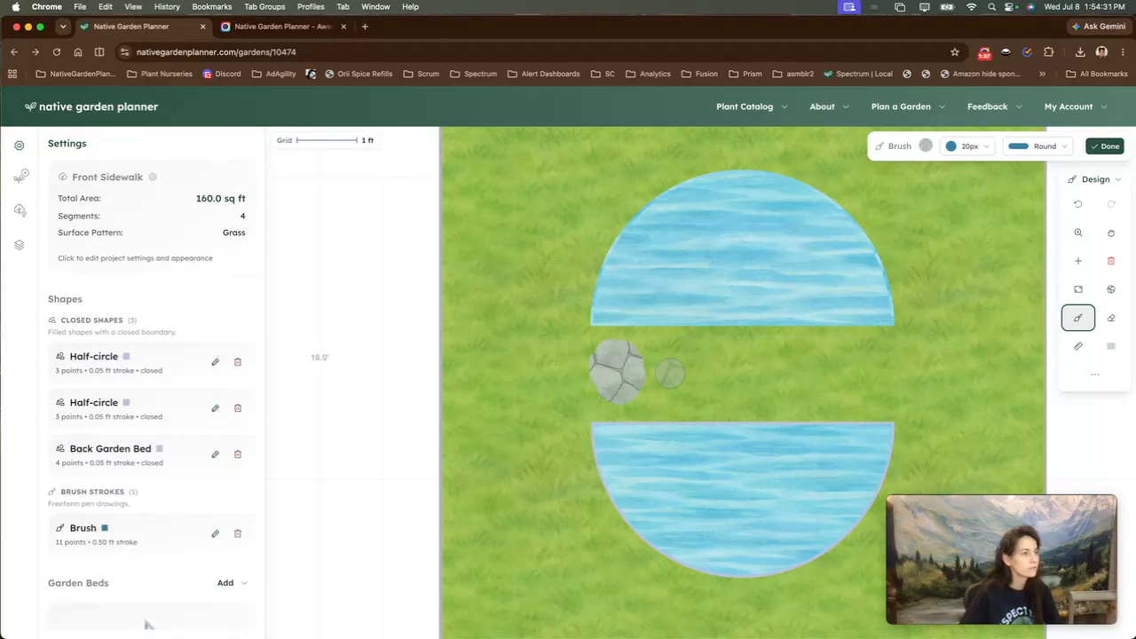
mouse_move(676, 370)
mouse_down()
mouse_move(673, 361)
mouse_move(671, 391)
mouse_move(690, 387)
mouse_move(703, 362)
mouse_move(681, 348)
mouse_up()
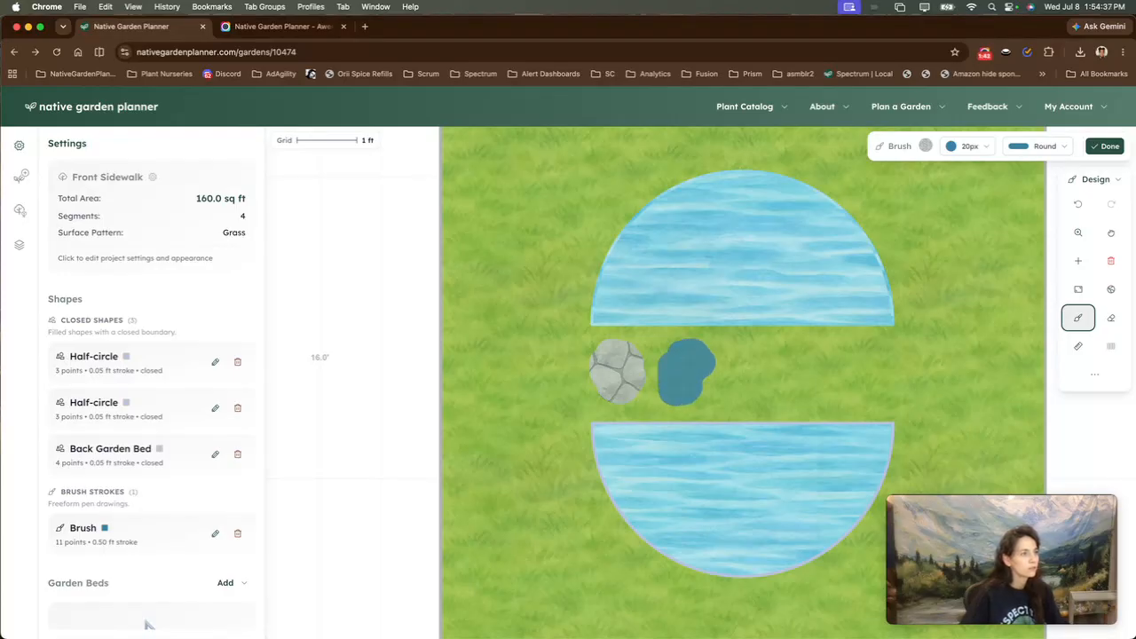
mouse_move(683, 353)
mouse_down()
mouse_move(692, 369)
mouse_move(741, 360)
mouse_move(744, 347)
mouse_move(770, 368)
mouse_move(753, 401)
mouse_move(754, 377)
mouse_up()
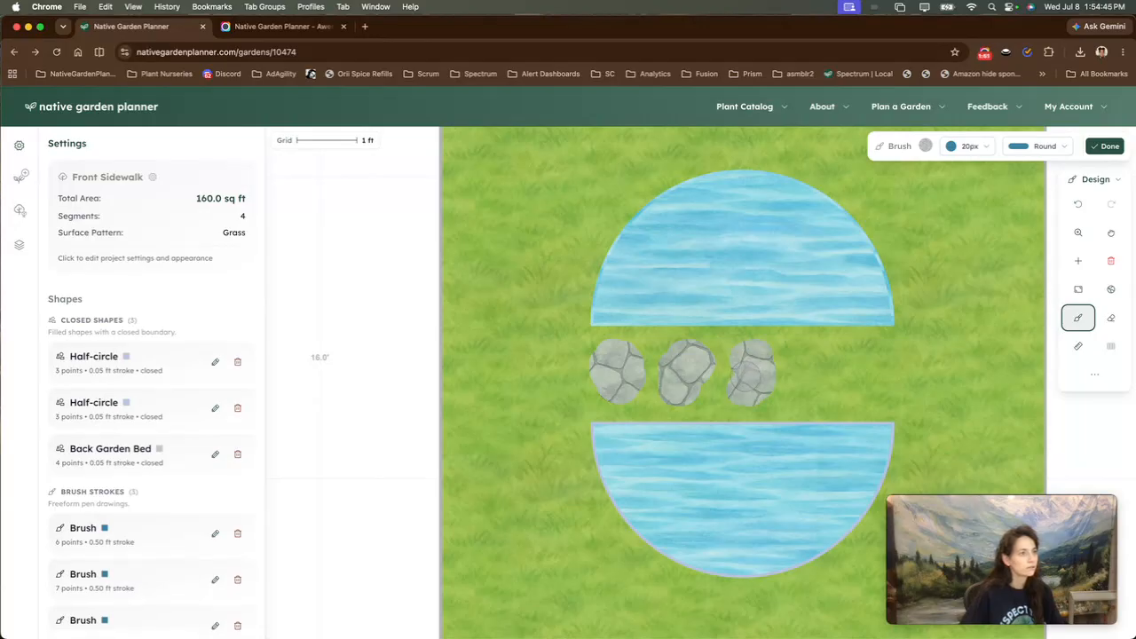
click(745, 376)
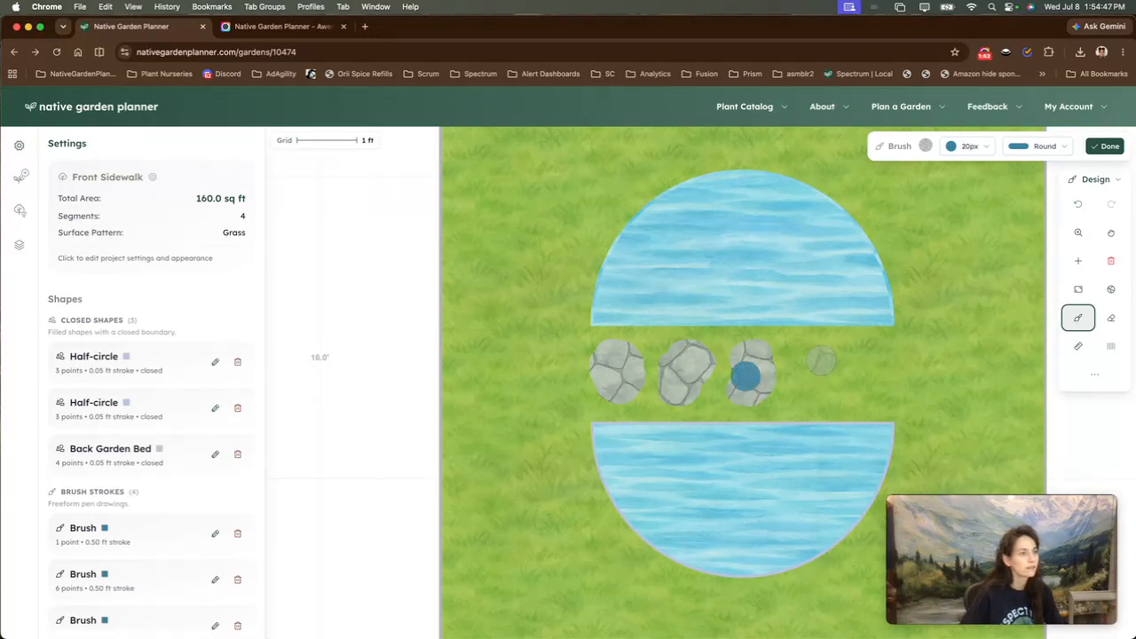
click(1078, 206)
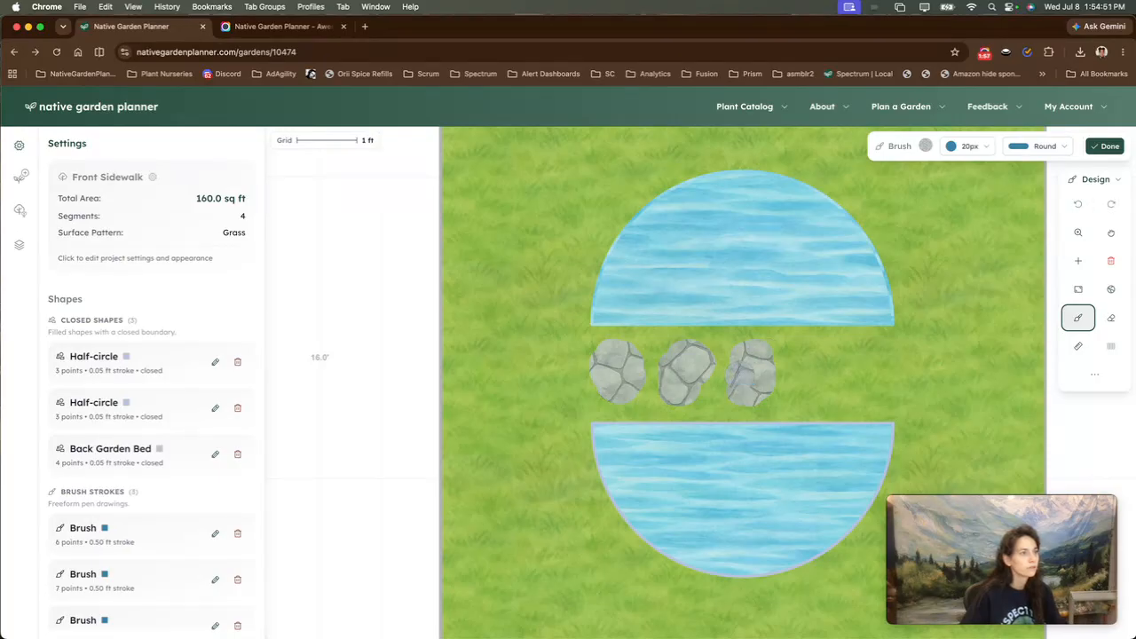
click(740, 377)
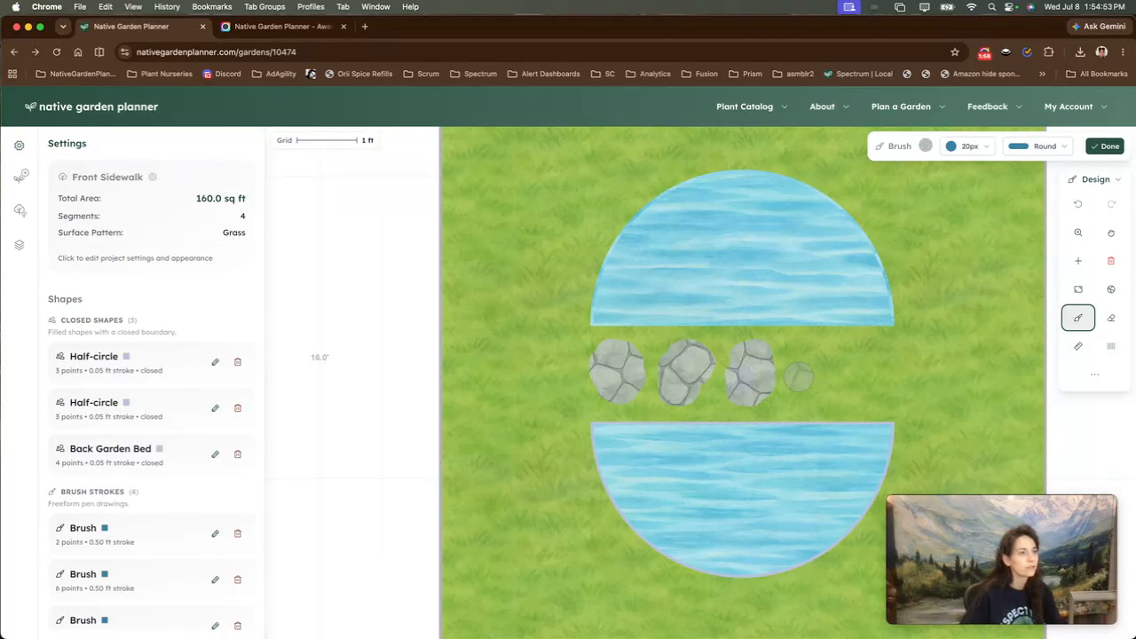
mouse_move(809, 390)
mouse_down()
mouse_move(804, 364)
mouse_move(829, 369)
mouse_move(831, 396)
mouse_move(839, 354)
mouse_move(883, 383)
mouse_move(919, 371)
mouse_move(891, 350)
mouse_up()
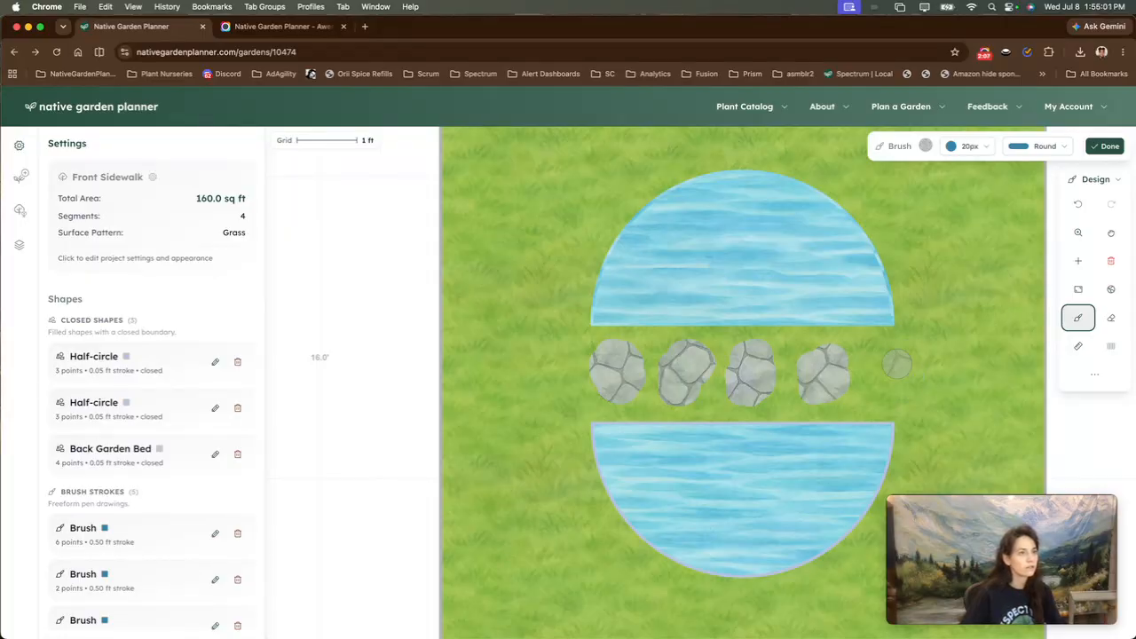
Switch the brush pattern to Sand and paint a border along the upper pond's curved edge.
click(925, 148)
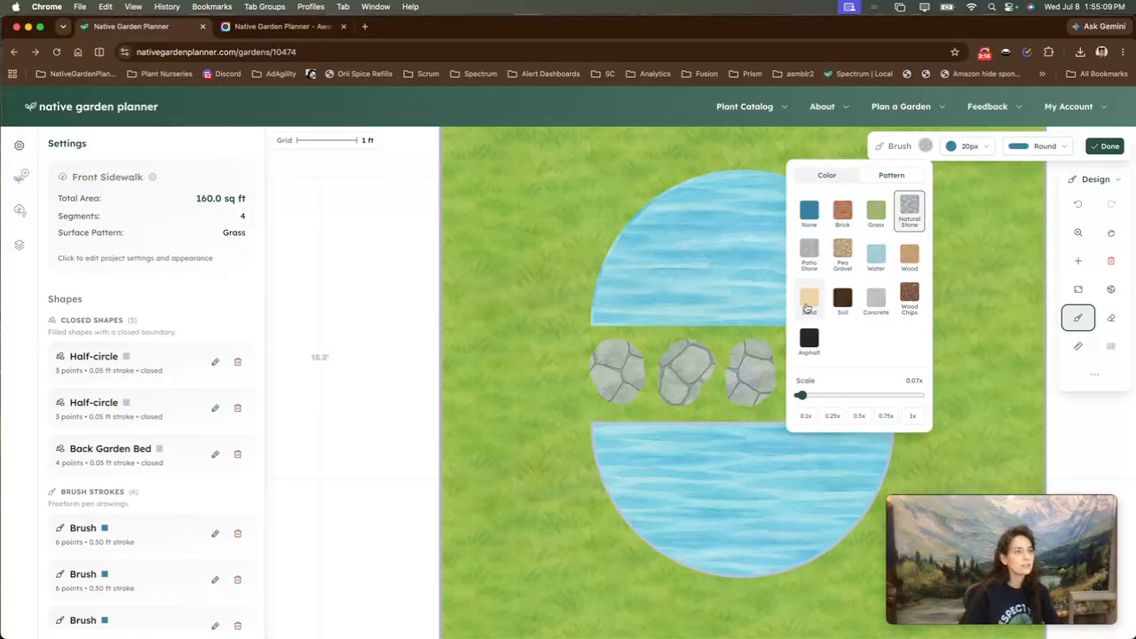
click(807, 304)
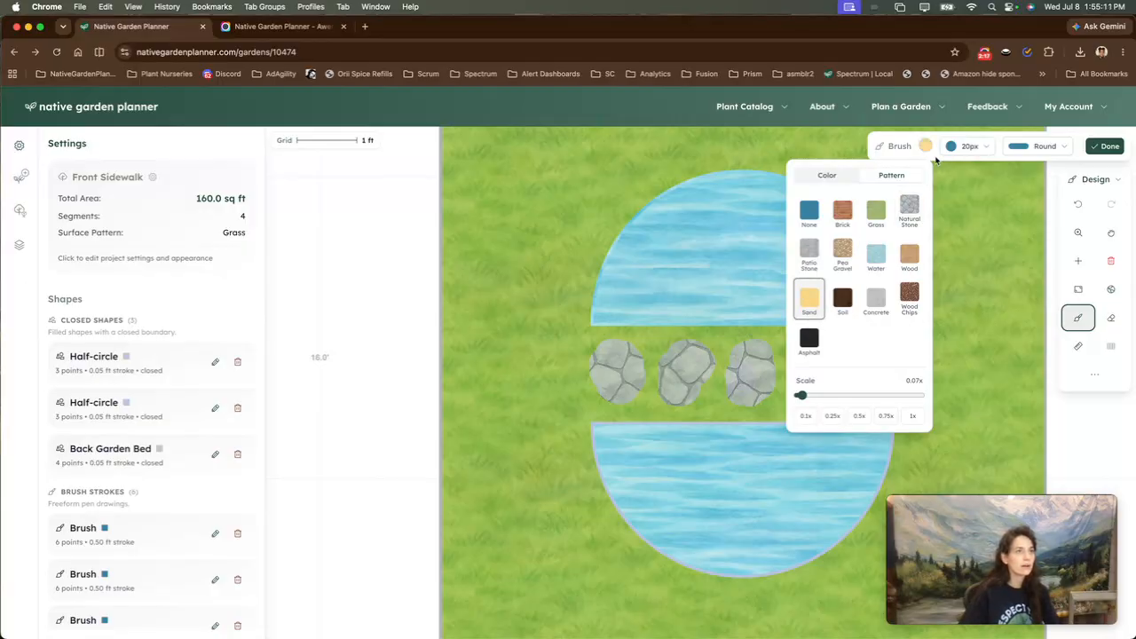
click(926, 146)
scroll(872, 202, down, 4)
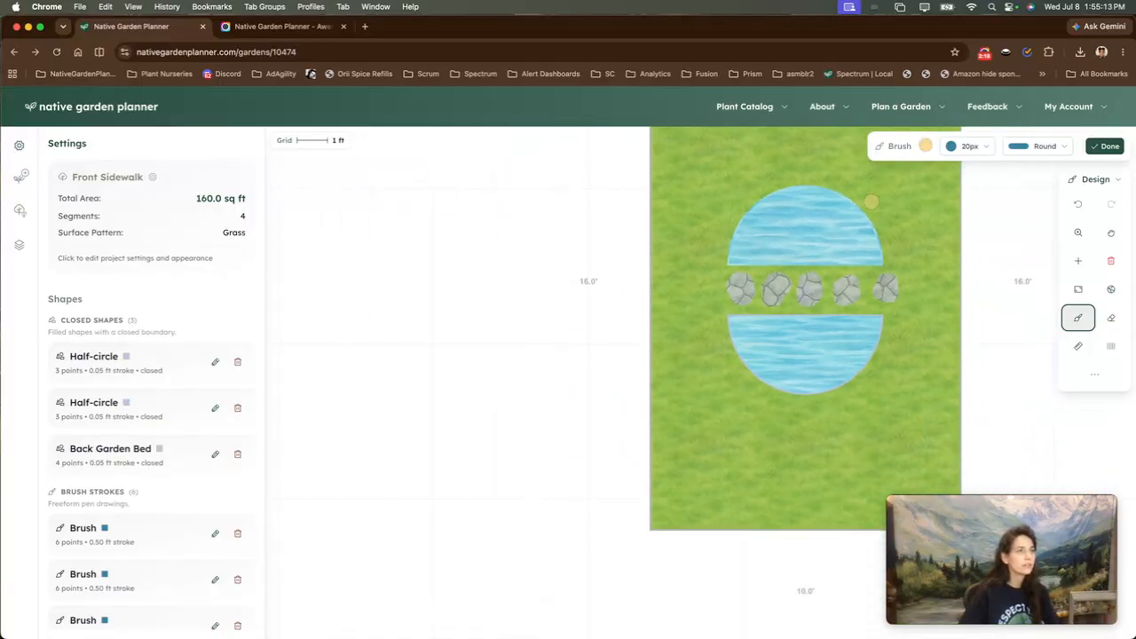
mouse_move(723, 263)
mouse_down()
mouse_move(740, 223)
mouse_move(779, 190)
mouse_move(825, 195)
mouse_move(884, 268)
mouse_move(866, 218)
mouse_move(821, 186)
mouse_up()
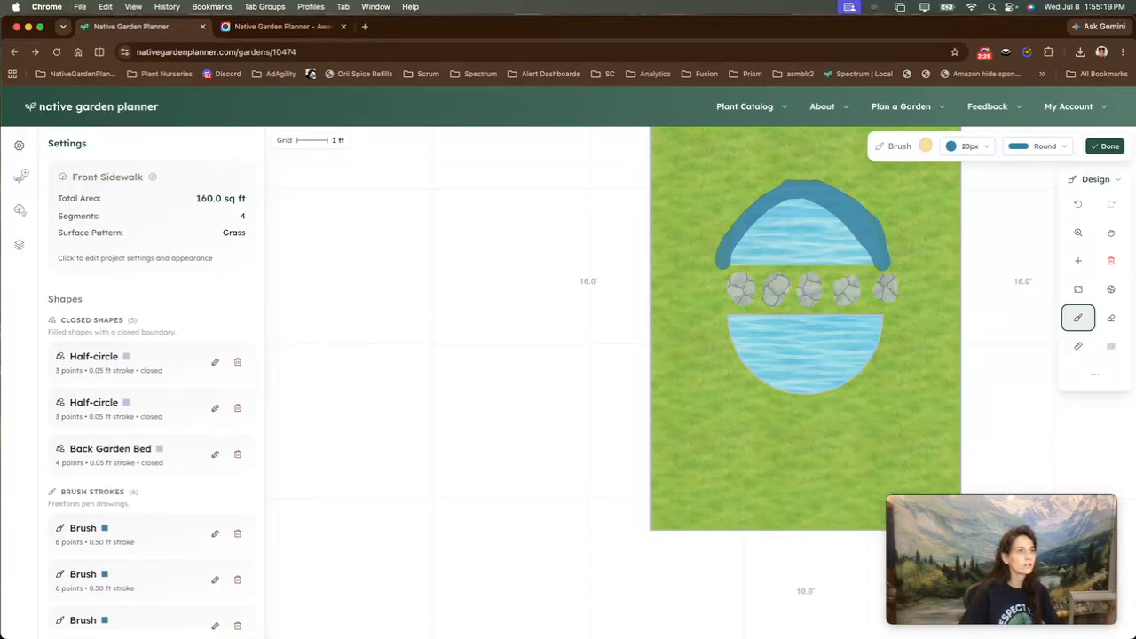
drag(752, 227, 754, 227)
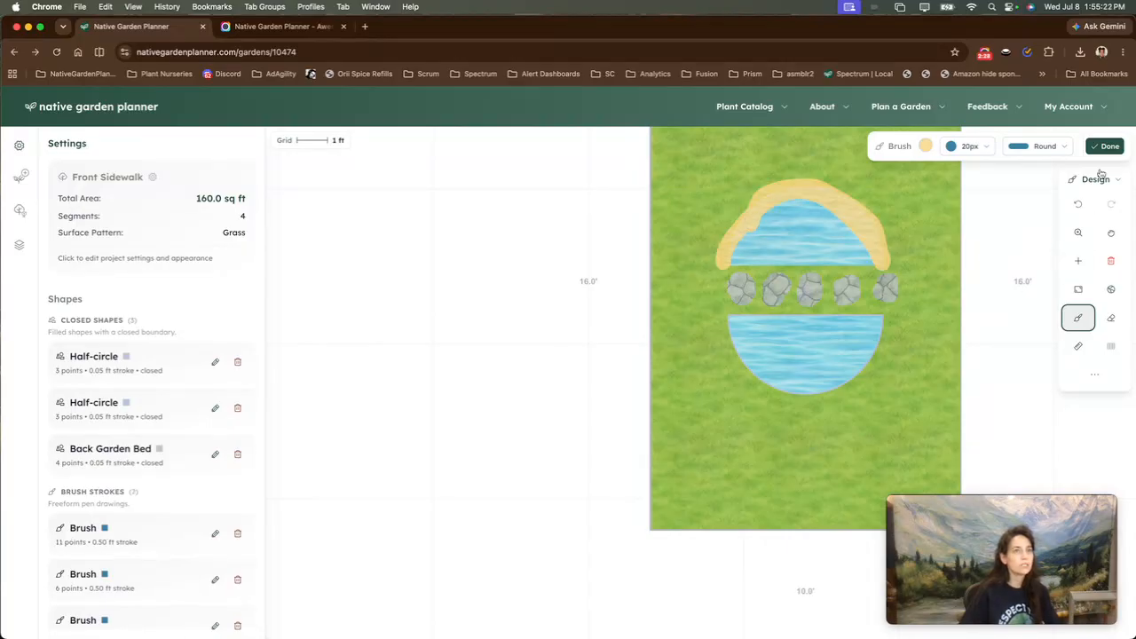
Erase the sand overlapping the upper pond's water with a 32 px eraser, and leave the Eraser tool.
click(1110, 320)
click(1044, 146)
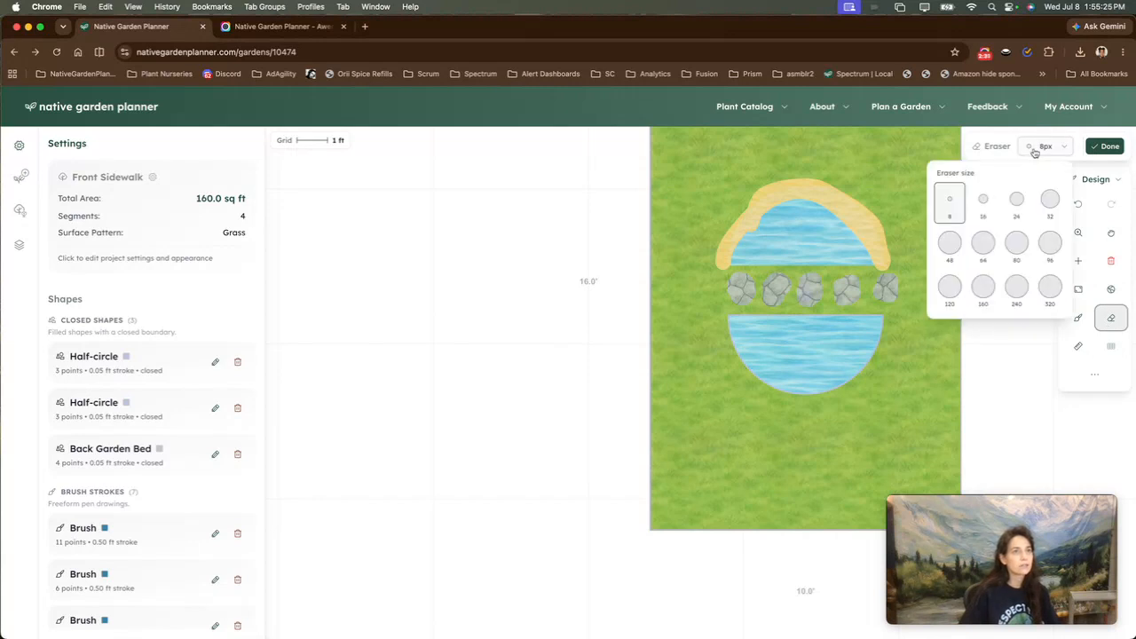
click(1049, 203)
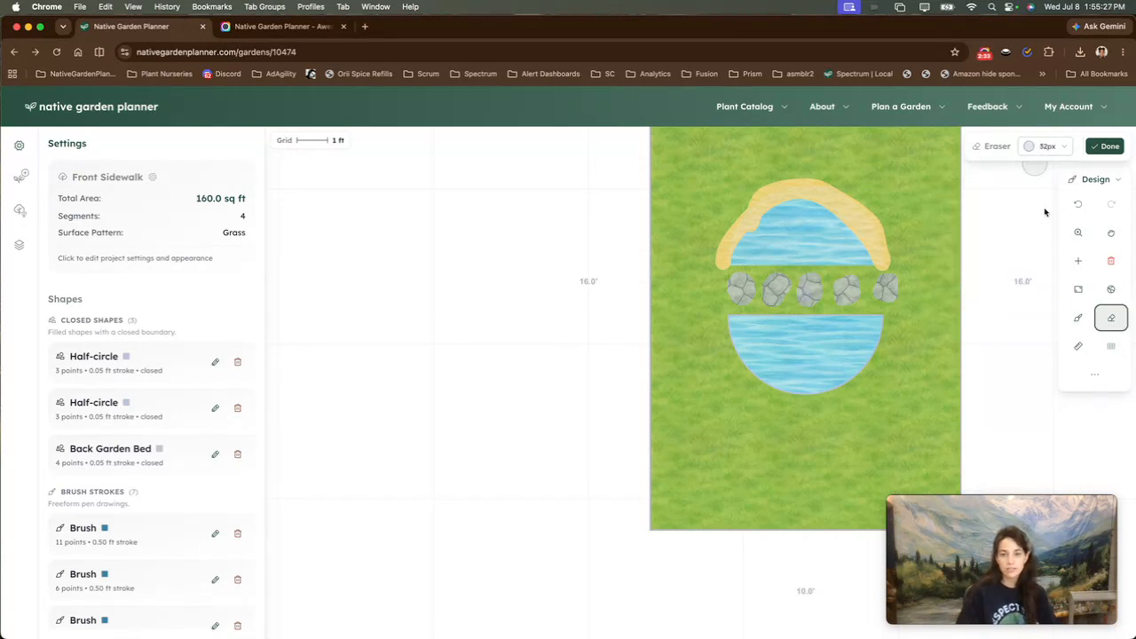
mouse_move(867, 255)
mouse_down()
mouse_move(855, 223)
mouse_move(826, 205)
mouse_move(750, 210)
mouse_move(746, 236)
mouse_up()
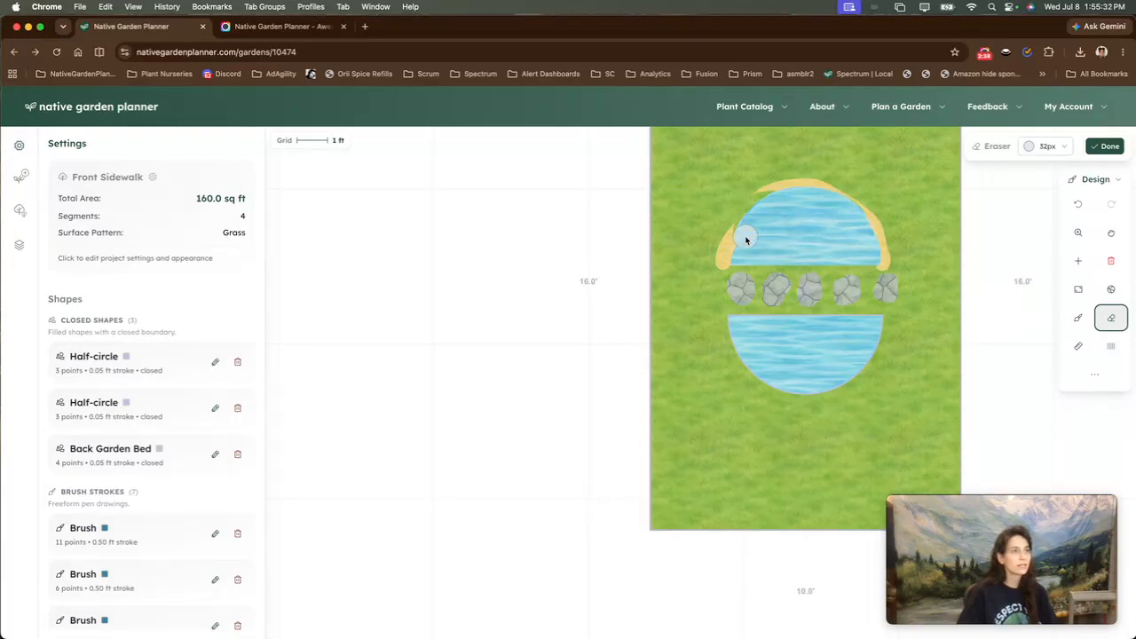
click(1098, 307)
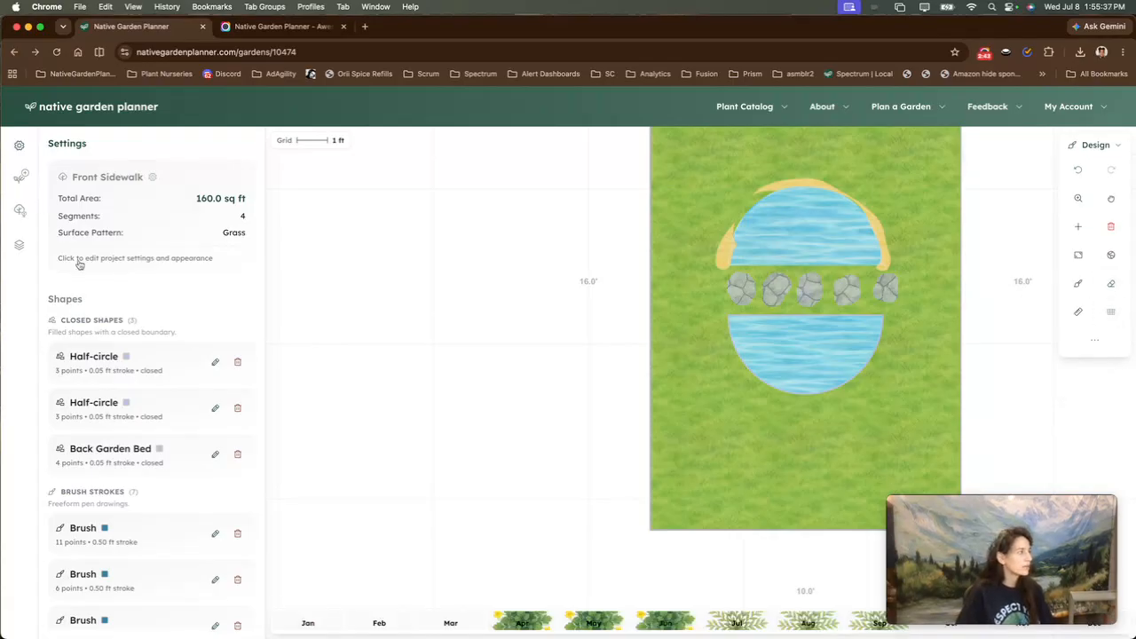
Examine the brush strokes listed in the project settings and the contents of Layer 1 in the layer list.
scroll(98, 282, down, 5)
scroll(96, 281, down, 2)
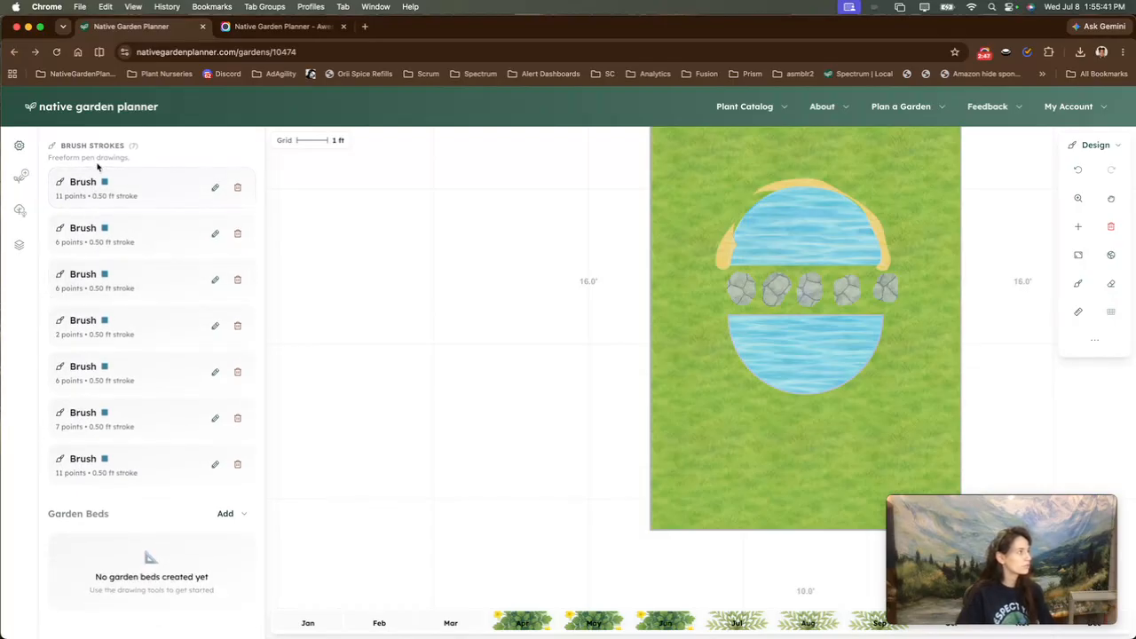
scroll(98, 168, up, 1)
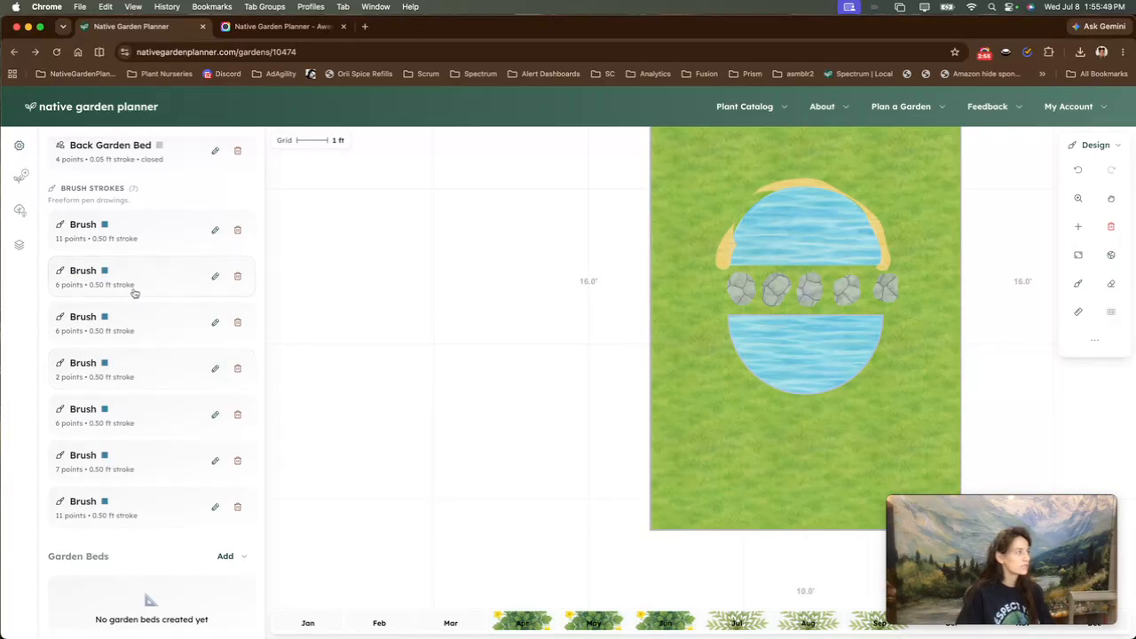
click(22, 244)
click(68, 228)
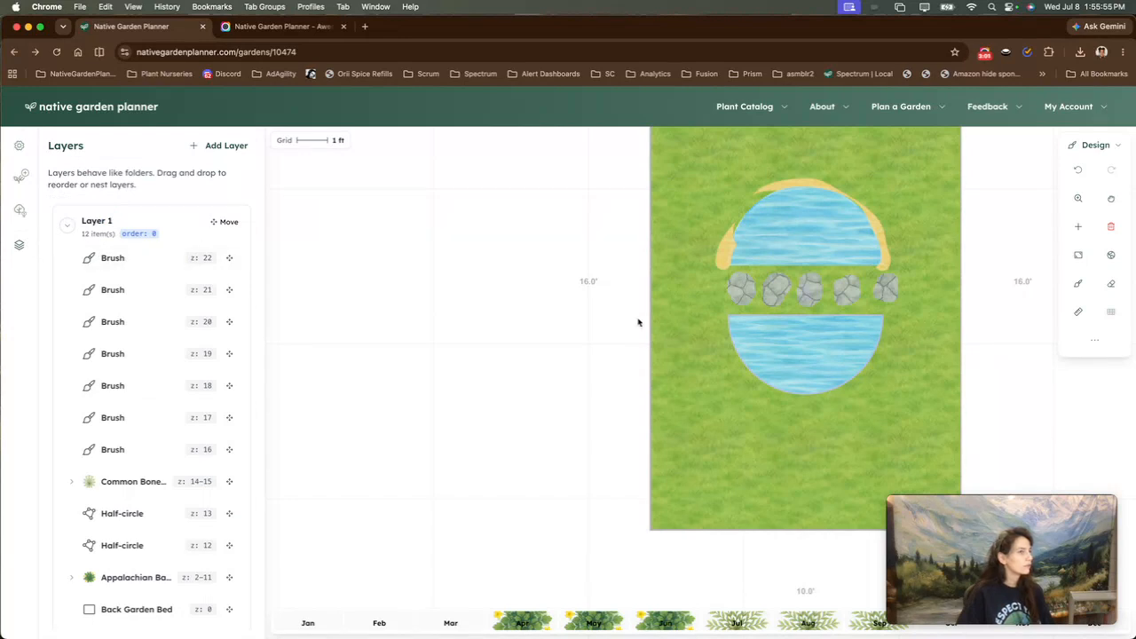
Try to group the stepping stone brush strokes between the ponds, and undo the grouping.
click(751, 299)
shift+click(809, 293)
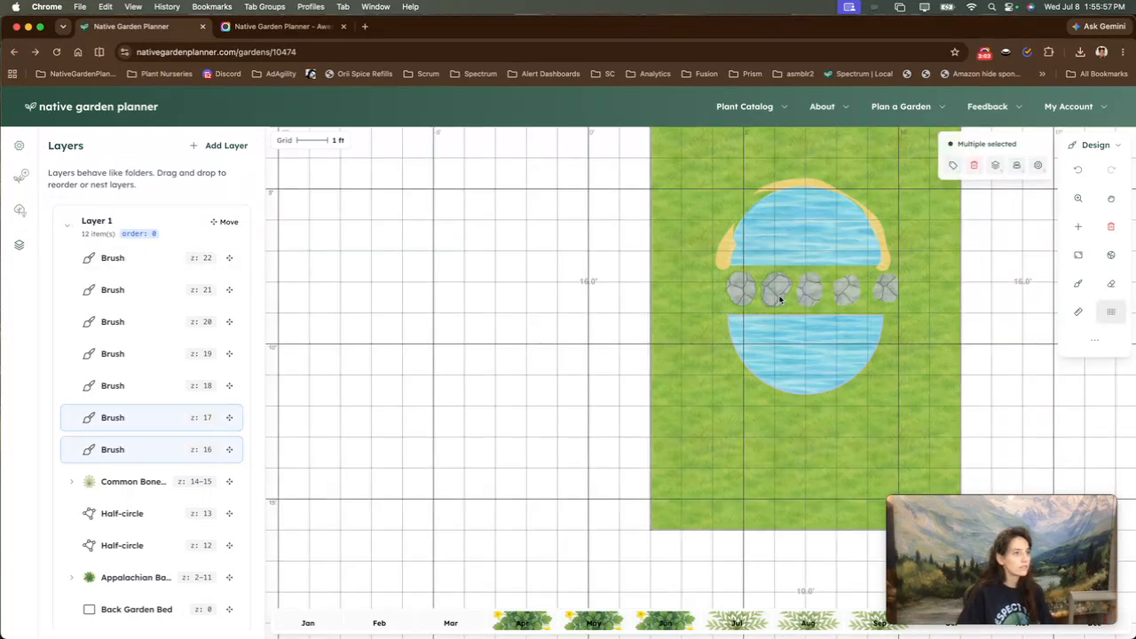
shift+click(858, 300)
shift+click(819, 299)
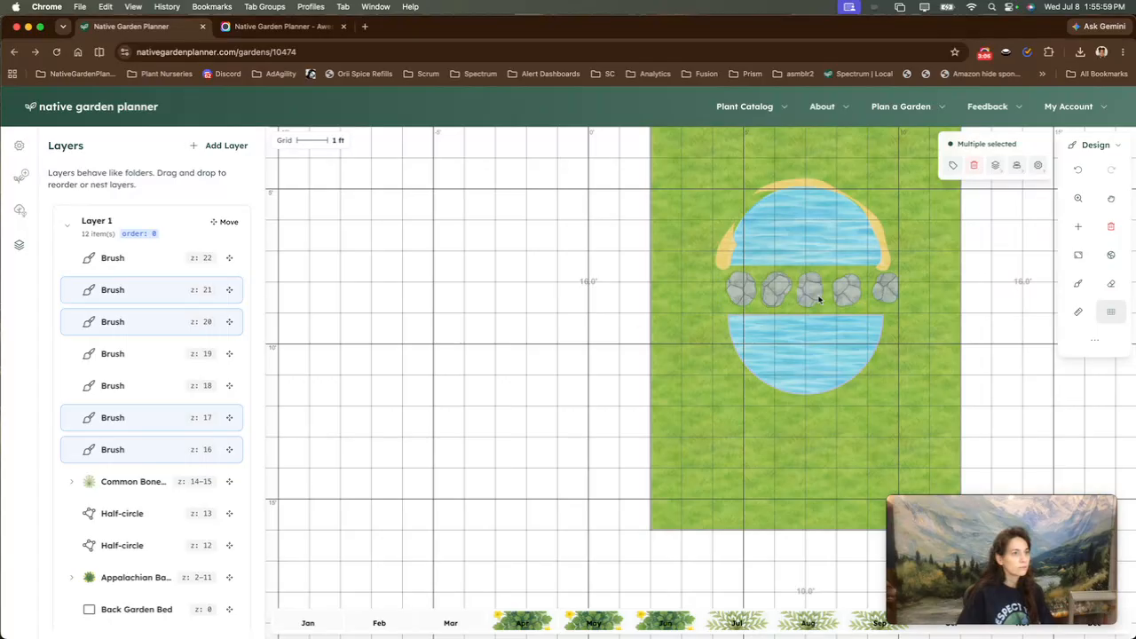
shift+click(805, 300)
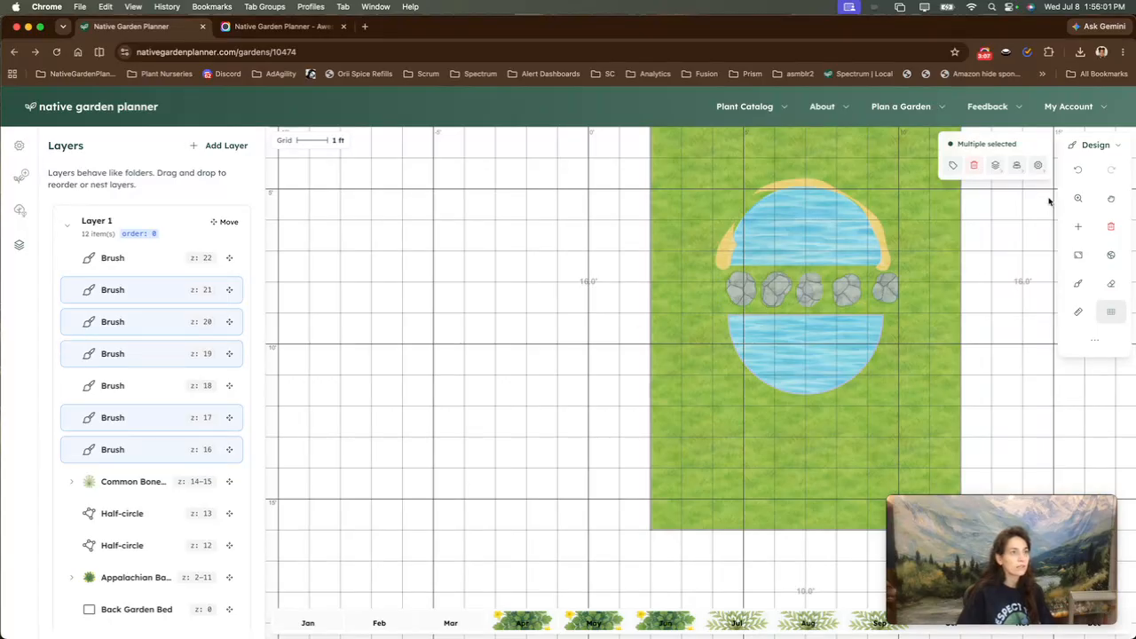
click(1039, 167)
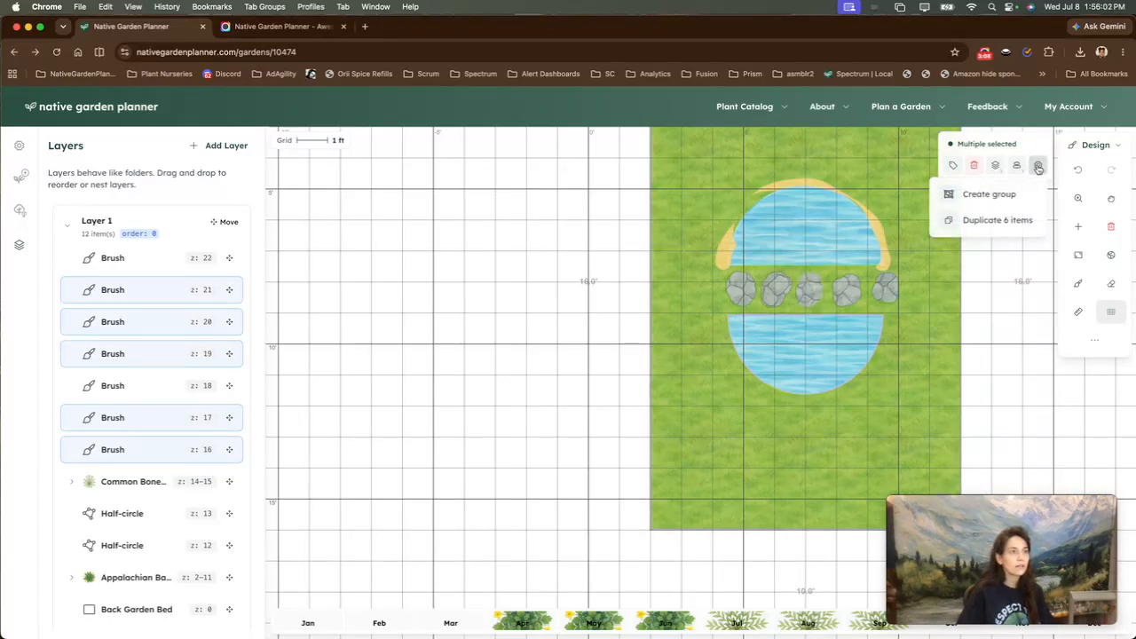
click(1003, 195)
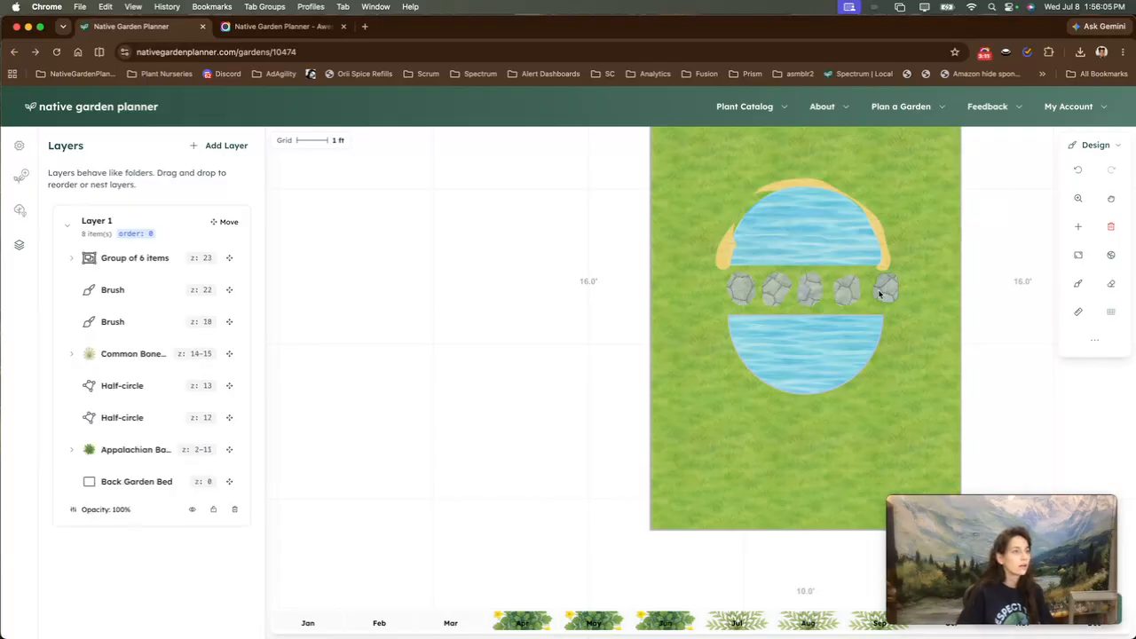
key(super+z)
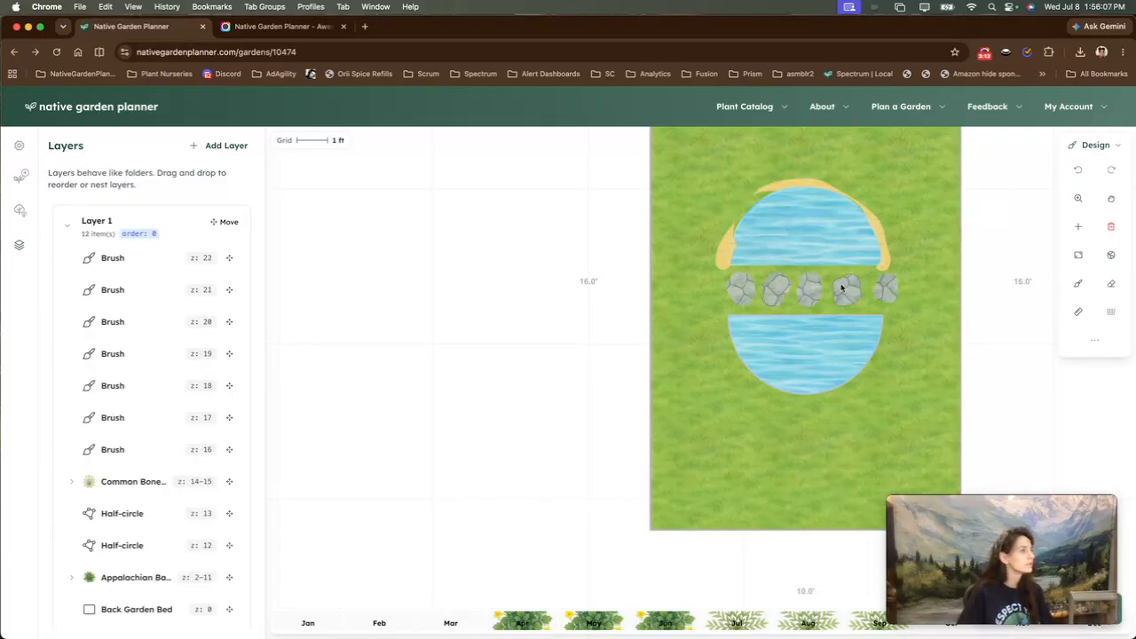
Group all the stepping stone brush strokes lying between the two ponds, without the sand border stroke.
click(737, 282)
shift+click(775, 287)
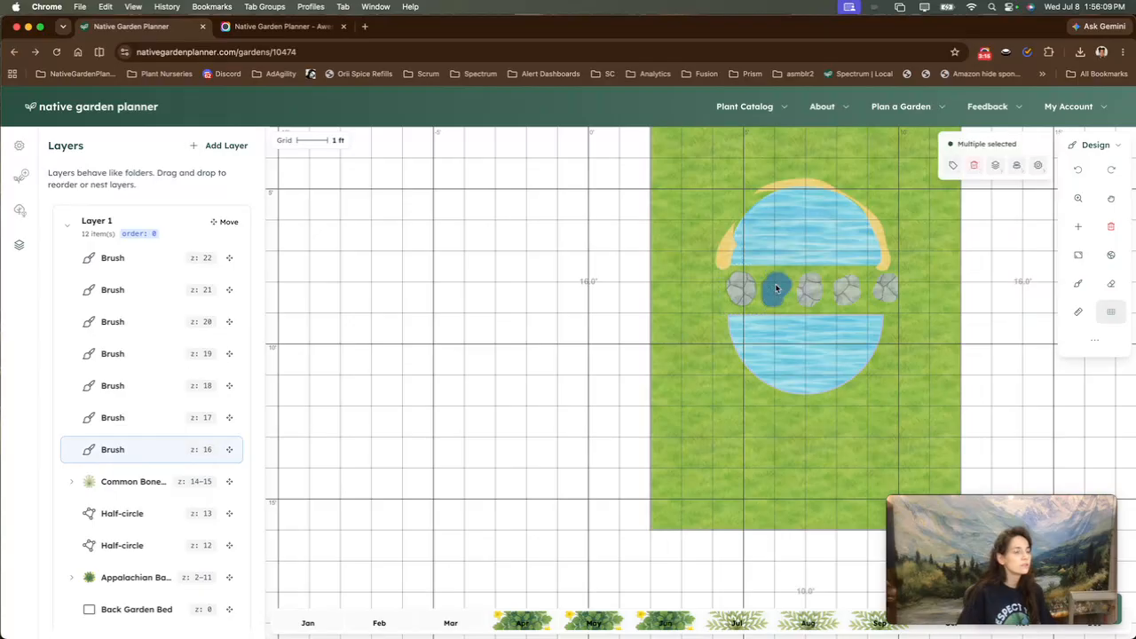
shift+click(805, 294)
shift+click(839, 296)
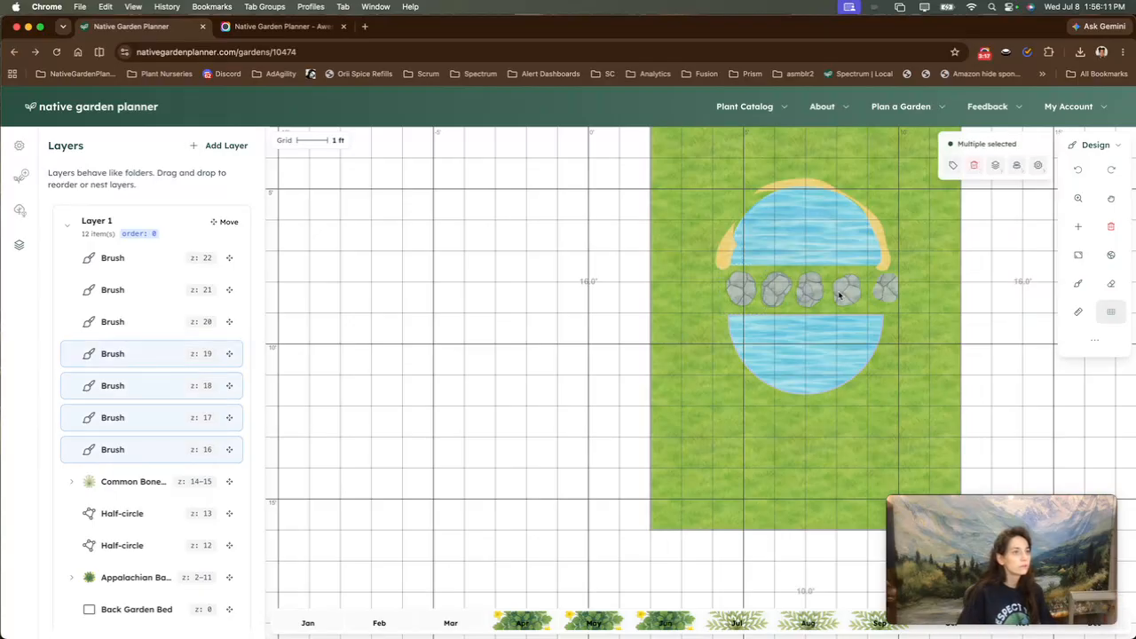
shift+click(887, 290)
shift+click(893, 295)
click(1036, 166)
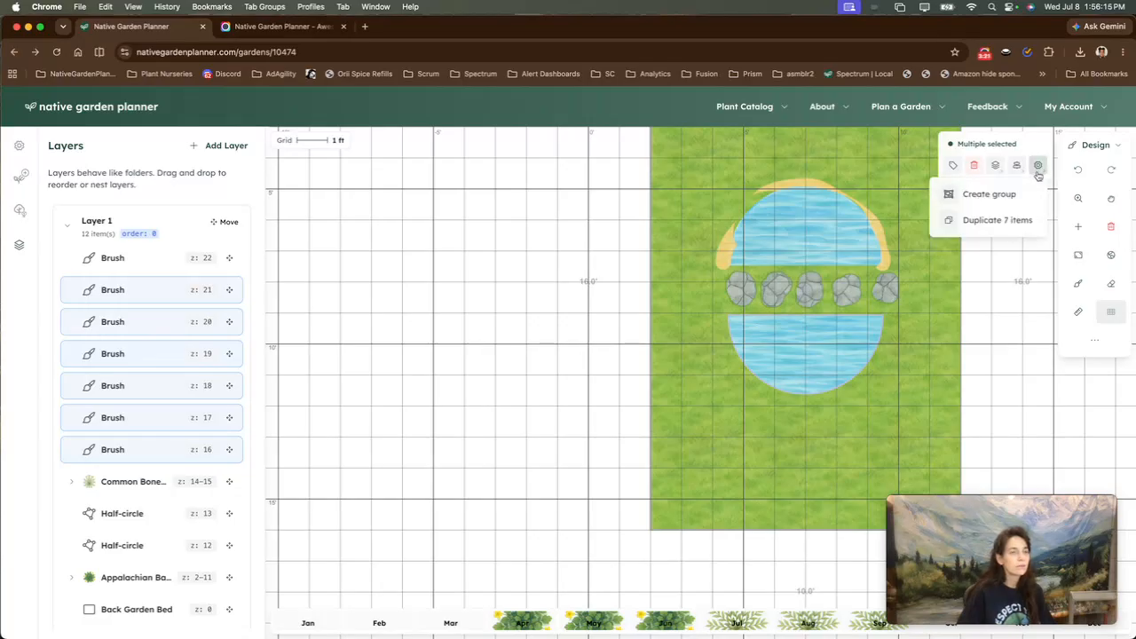
click(1016, 202)
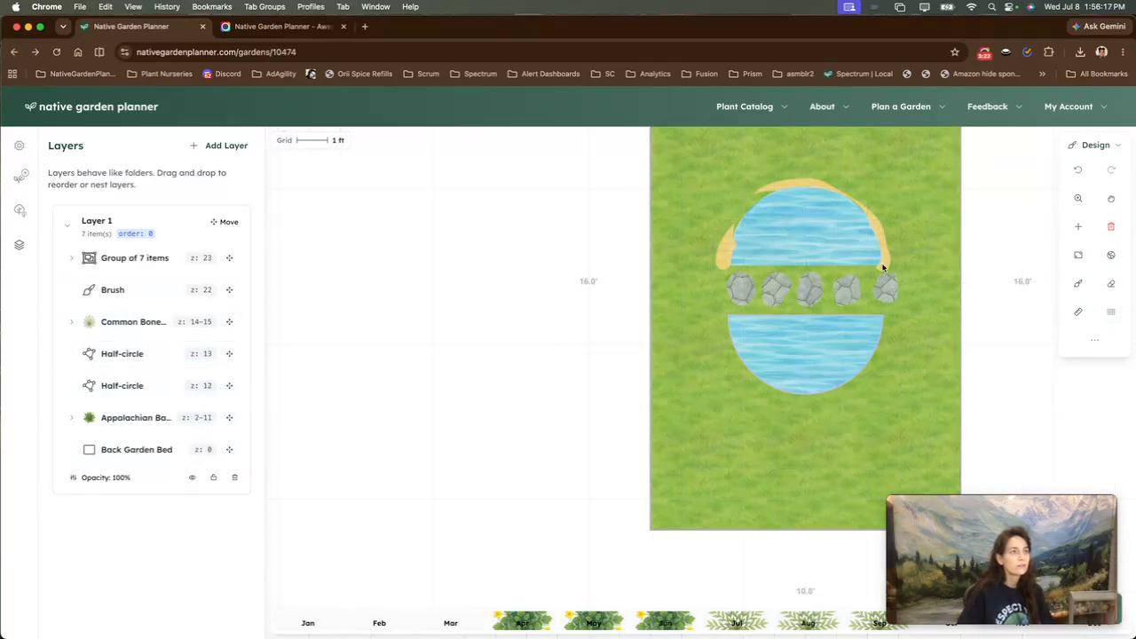
Move the stepping stone group slightly to the left between the two half-circle ponds.
click(882, 294)
key(Right)
key(Right)
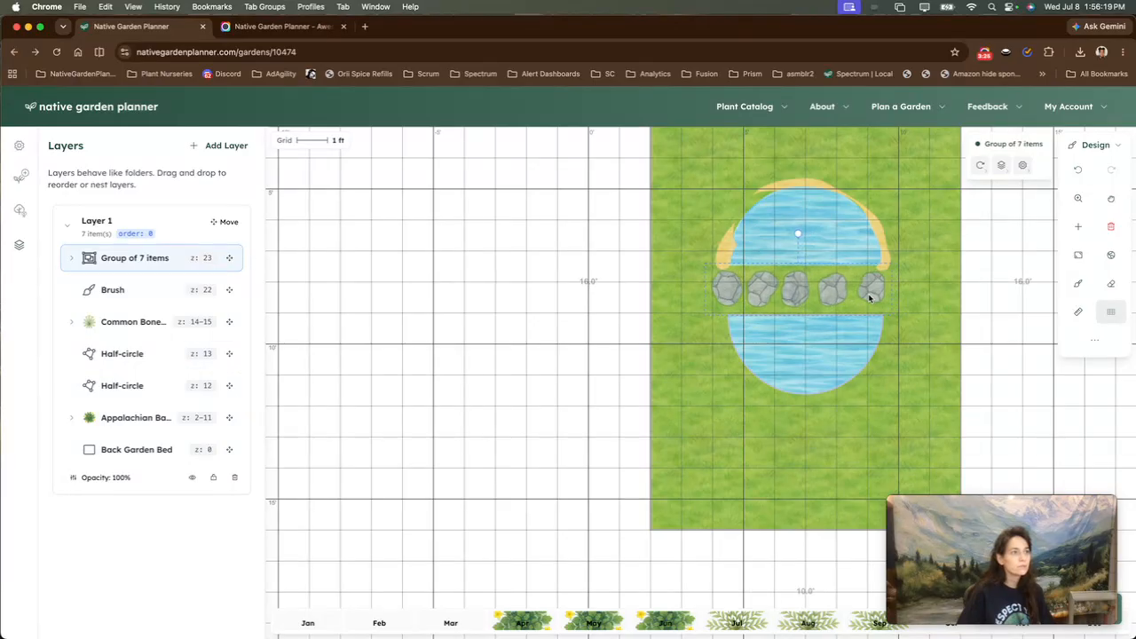
key(Left)
key(Left)
key(Left)
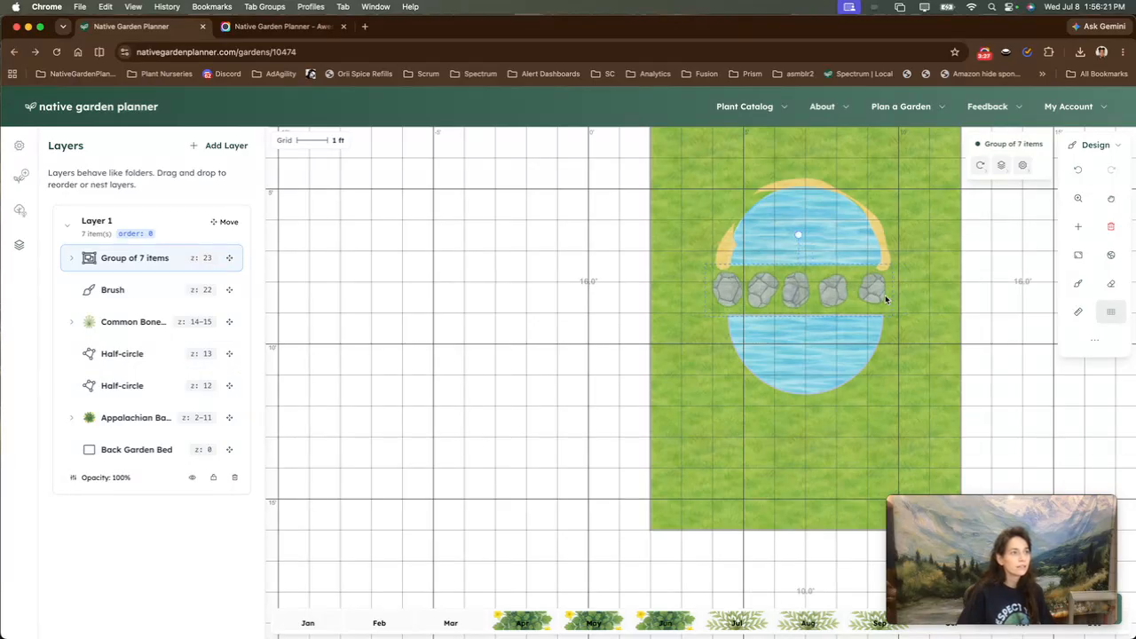
Examine the rotate and flip options for the stepping stone group, and deselect the group.
click(980, 165)
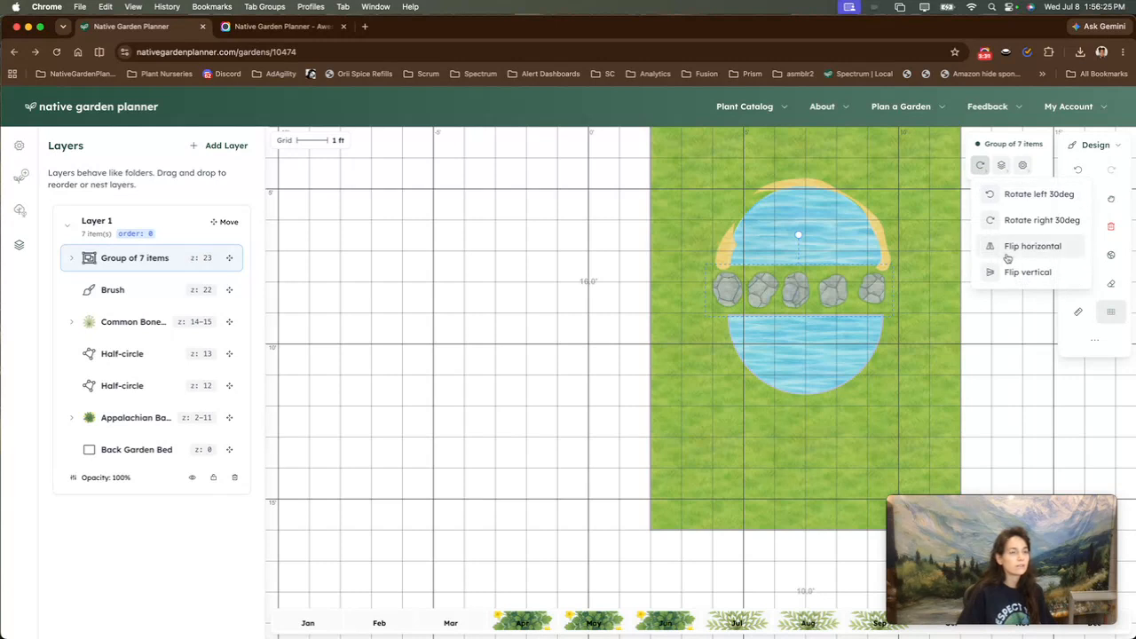
click(985, 169)
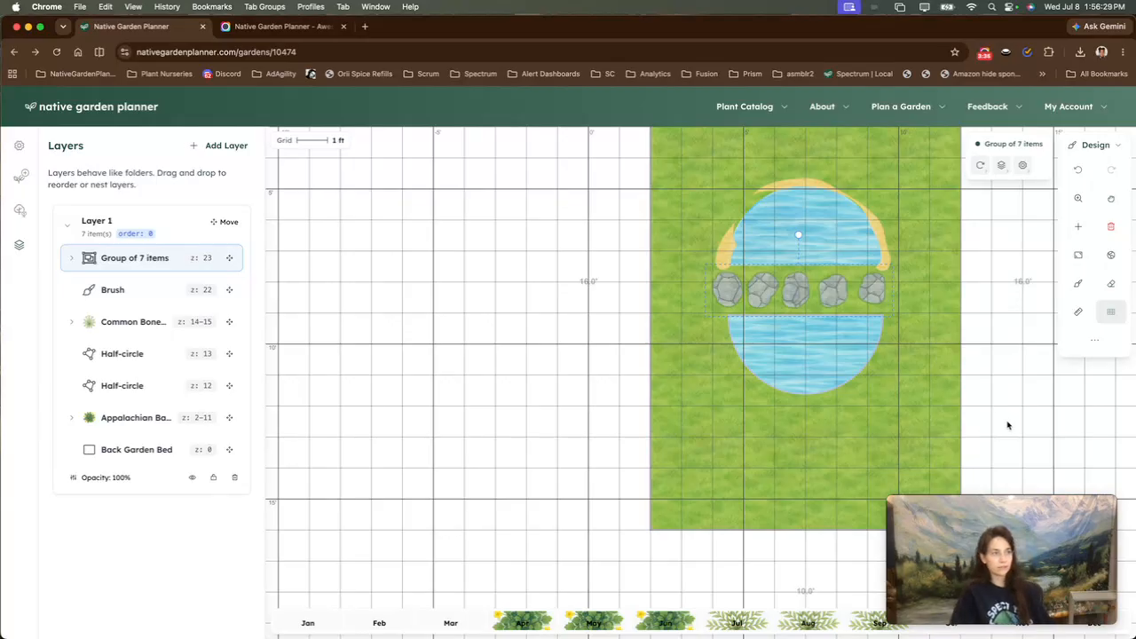
click(1014, 293)
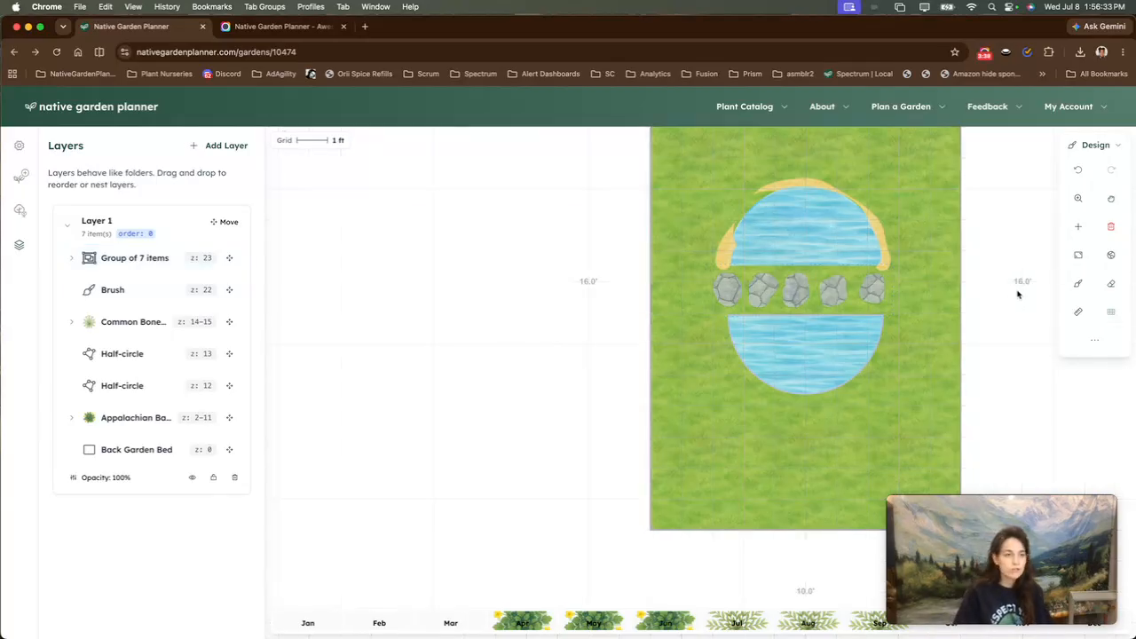